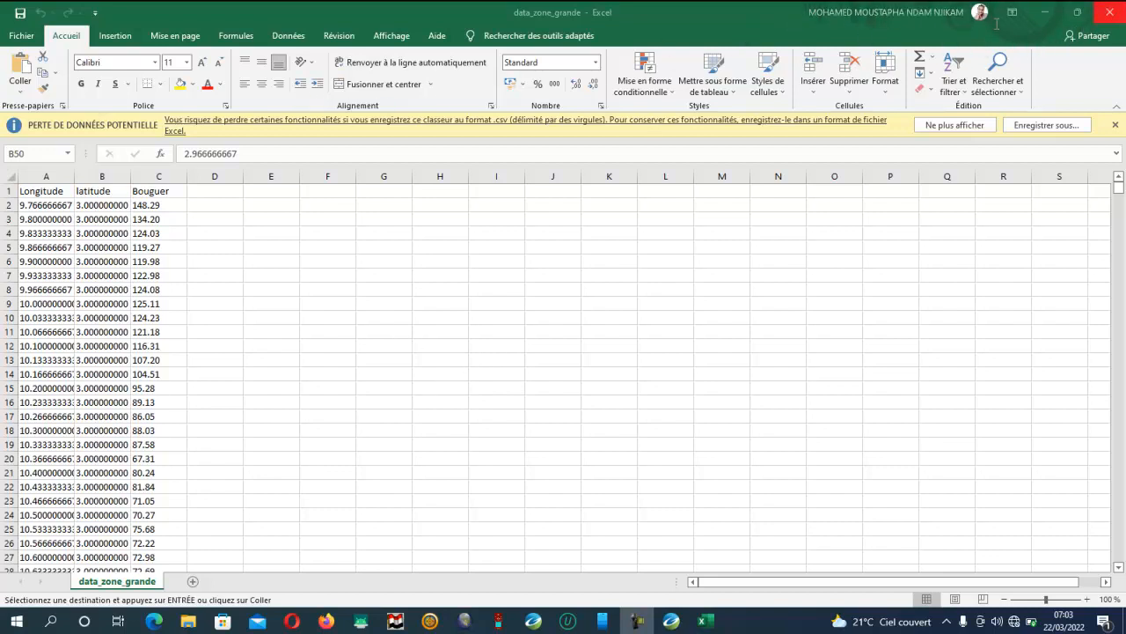
Close the data_zone_grande workbook, dismiss the Oasis montaj start window and return to the desktop
left_click(1109, 12)
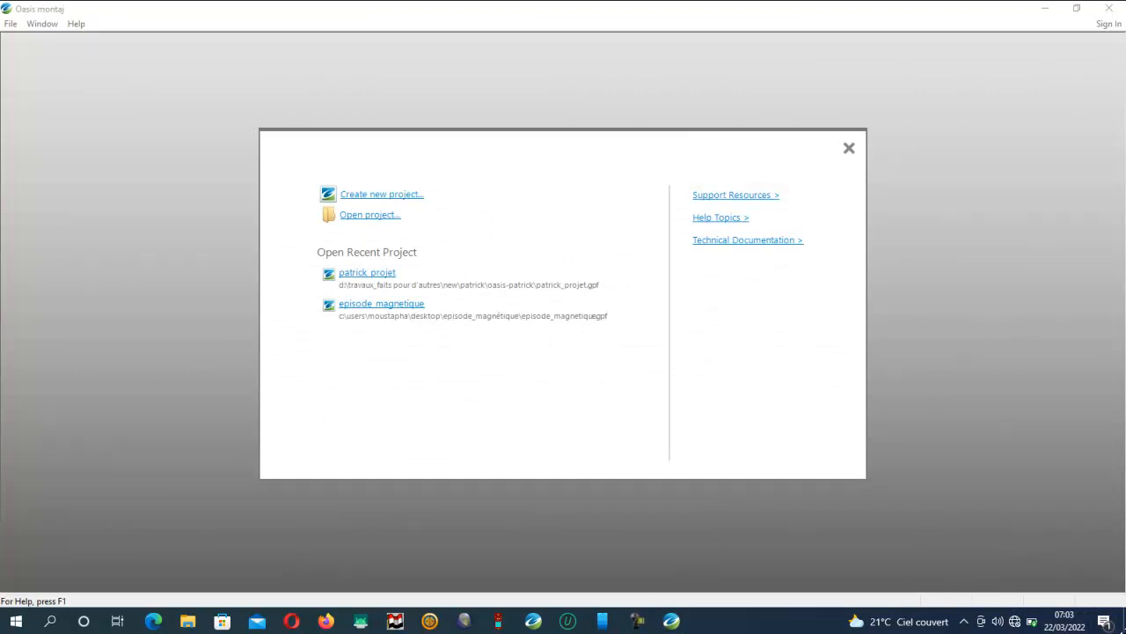
left_click(850, 148)
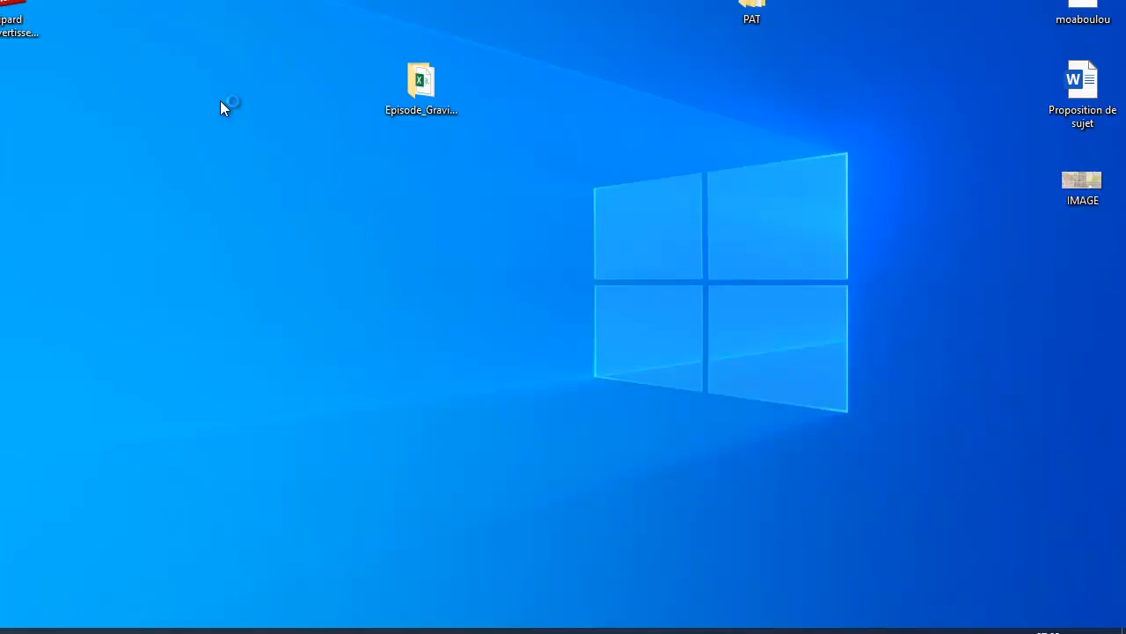
right_click(220, 101)
left_click(291, 176)
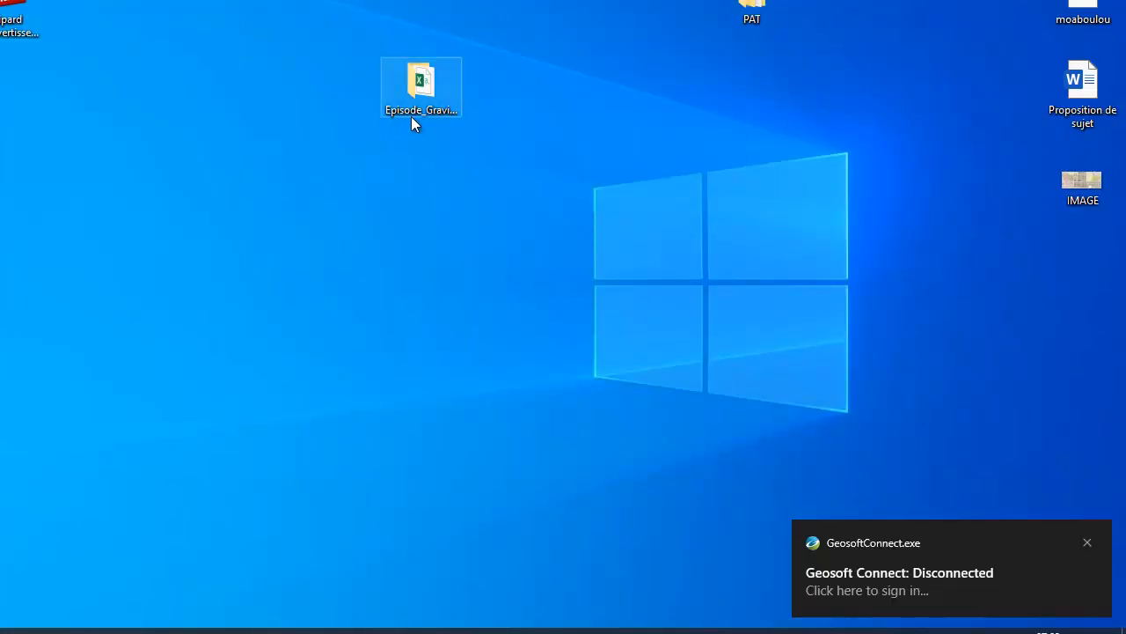
left_click(430, 104)
right_click(431, 104)
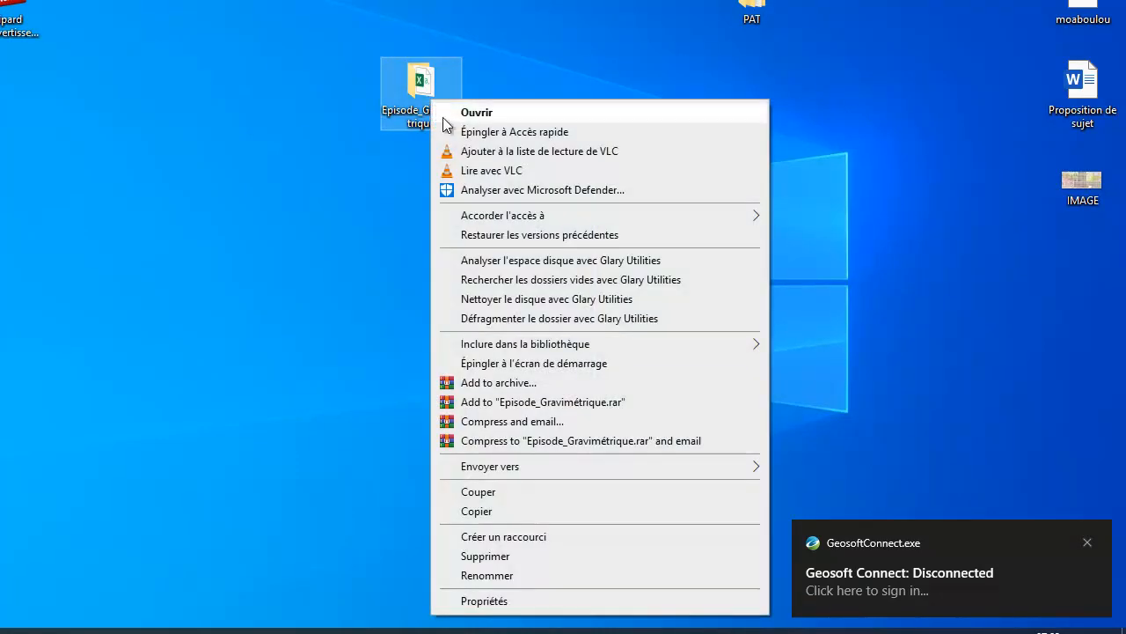
left_click(483, 576)
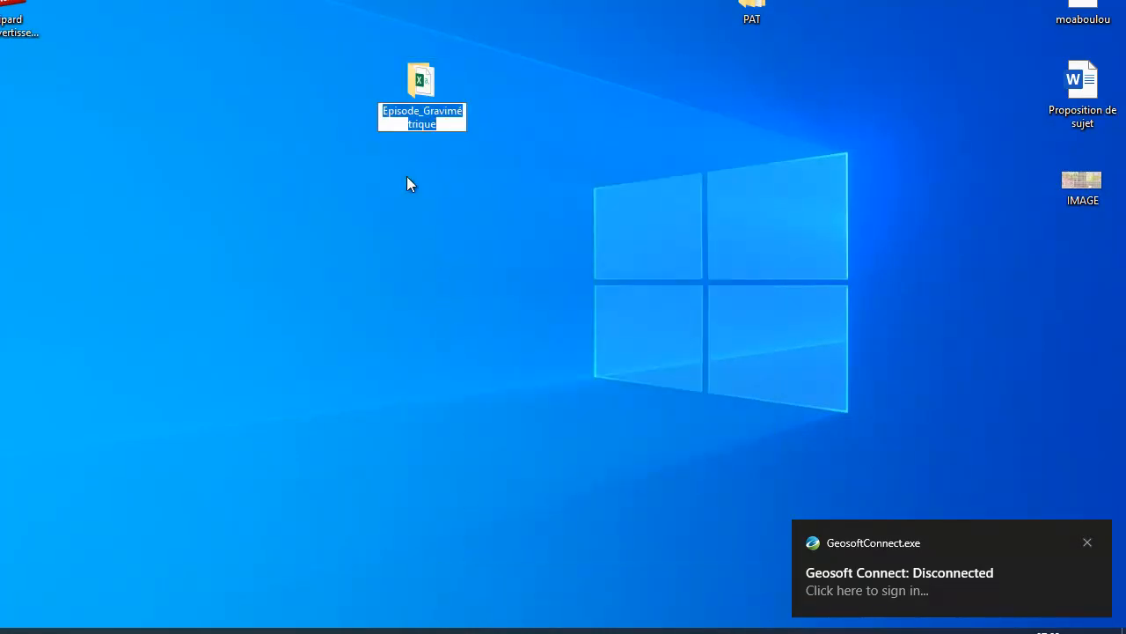
left_click(506, 65)
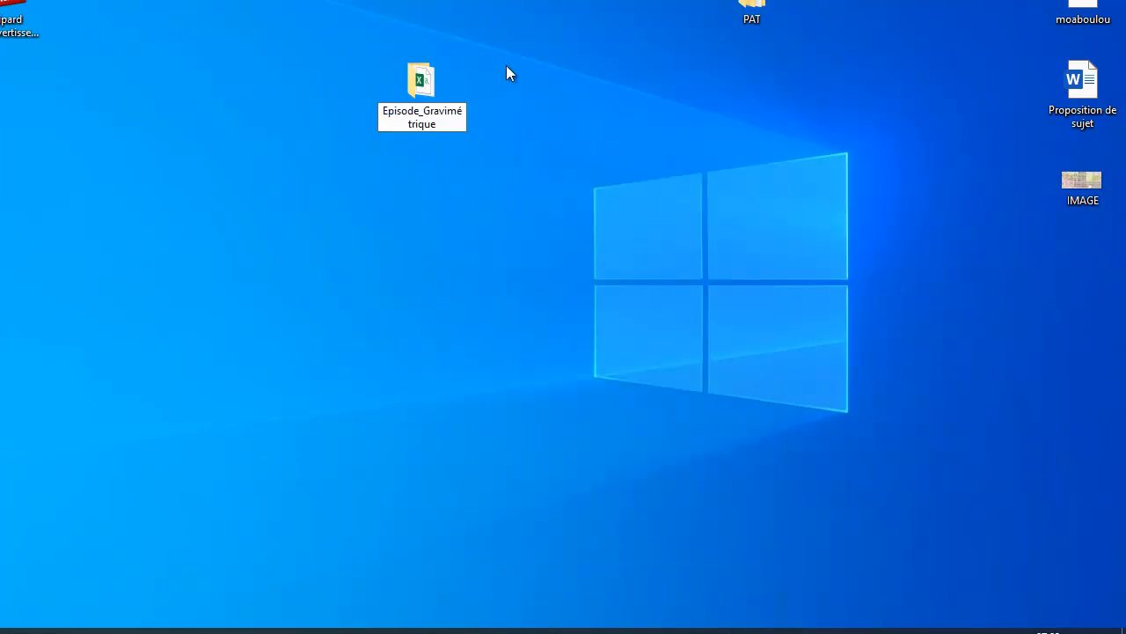
Check the contents of the Episode_Gravimétrique folder on the desktop, then close it
mouse_move(443, 90)
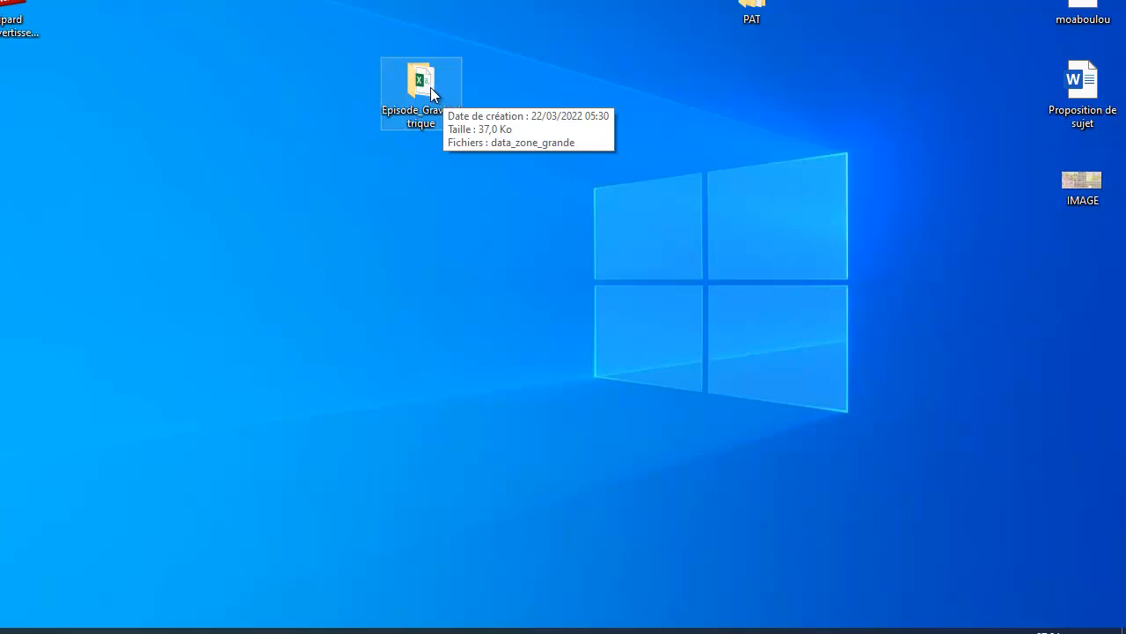
double_click(431, 87)
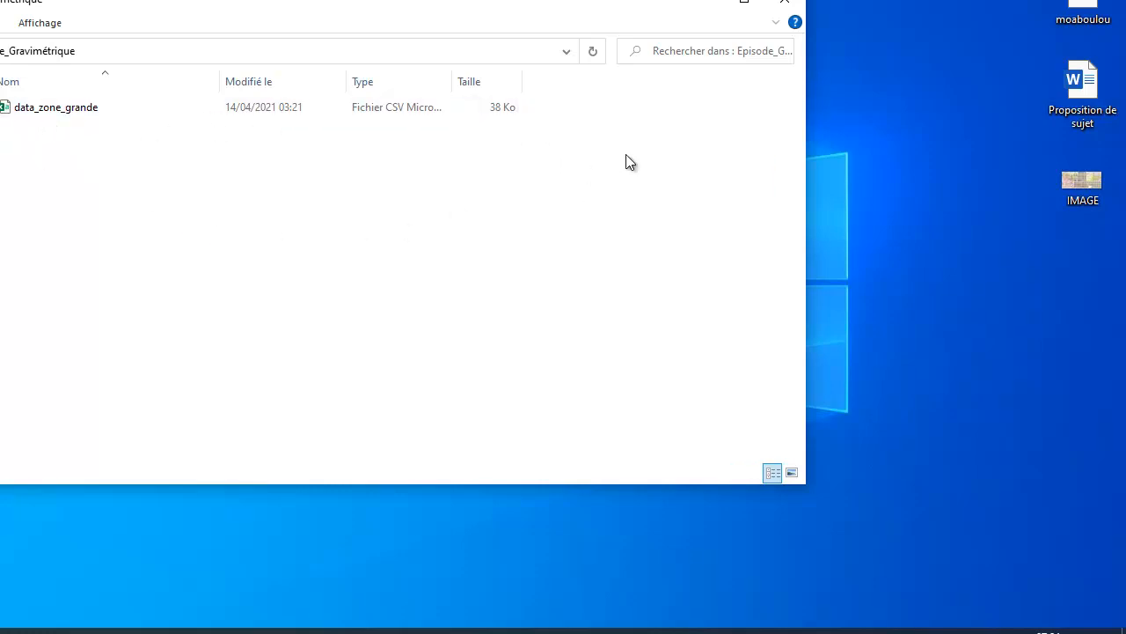
left_click(784, 1)
right_click(489, 174)
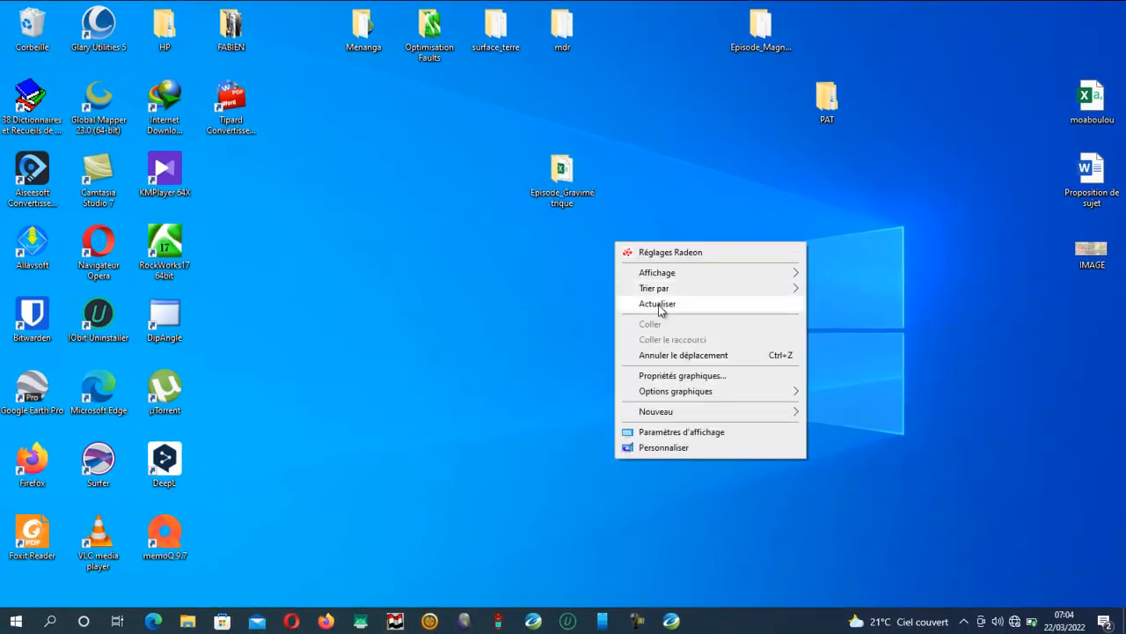
left_click(660, 304)
Switch to Oasis montaj and start a new project located in the desktop folder Episode_Gravimétrique
left_click(671, 621)
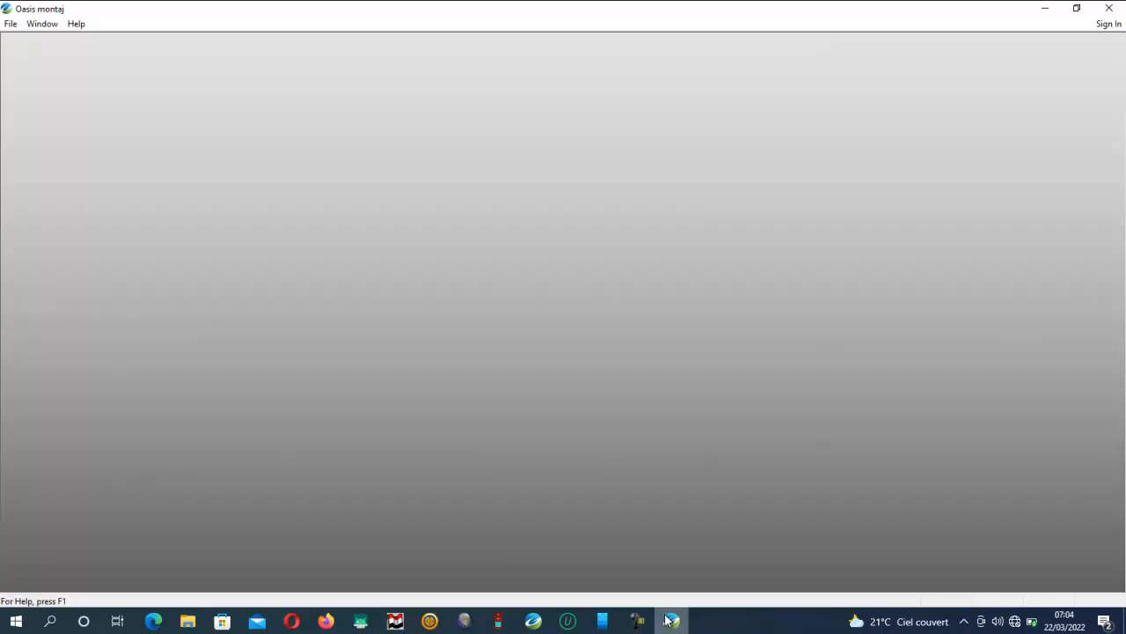
left_click(9, 24)
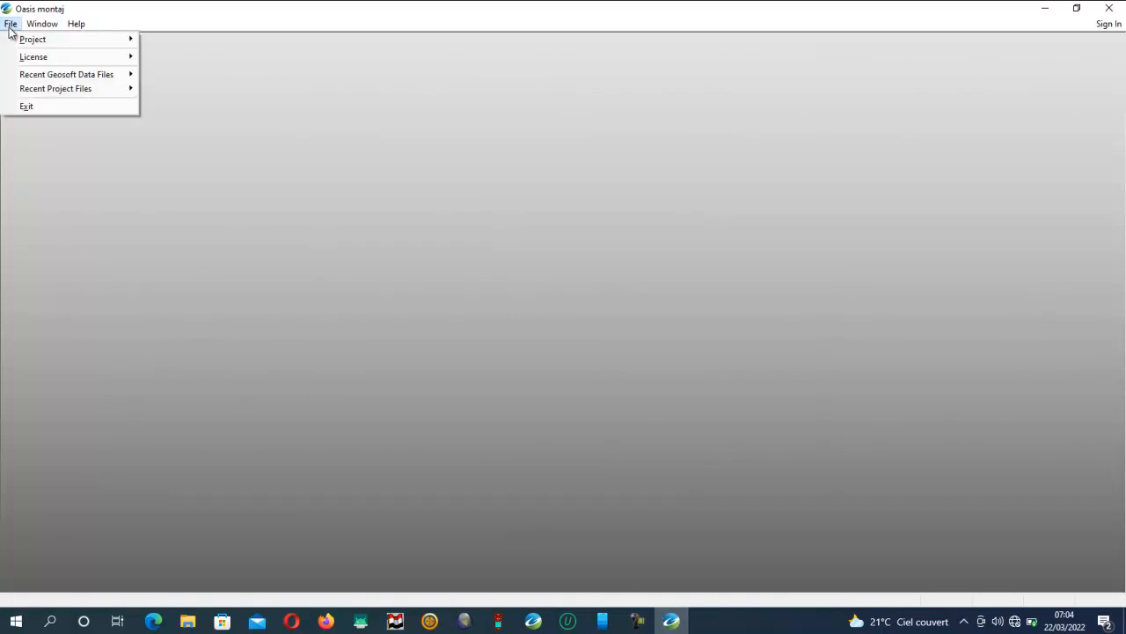
mouse_move(30, 39)
left_click(165, 39)
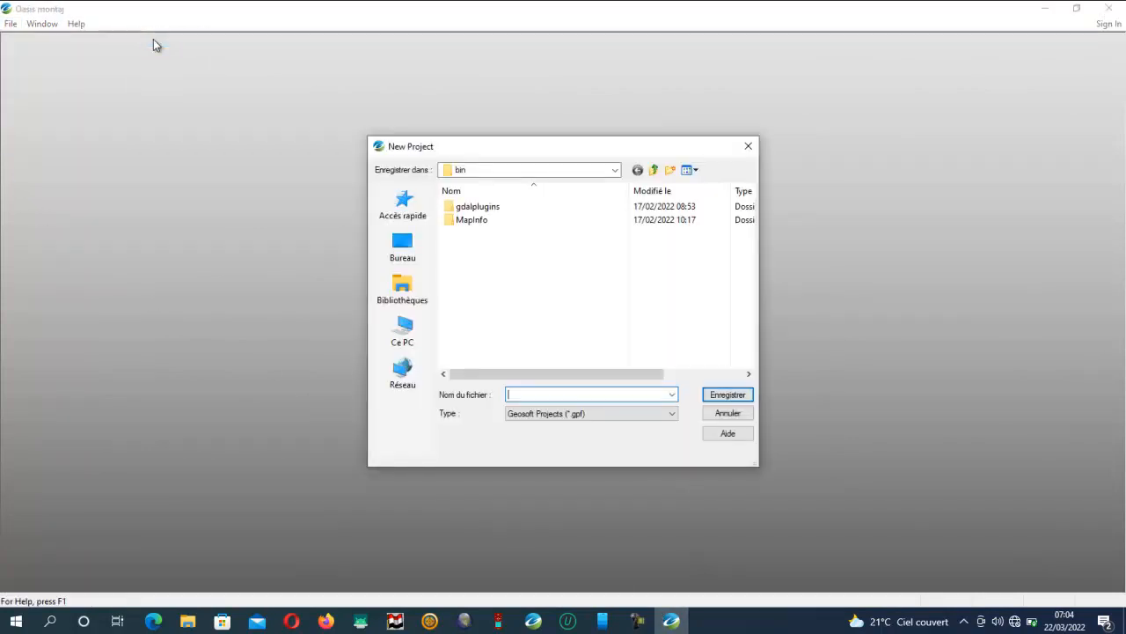
left_click(402, 253)
scroll(561, 311, "down", 5)
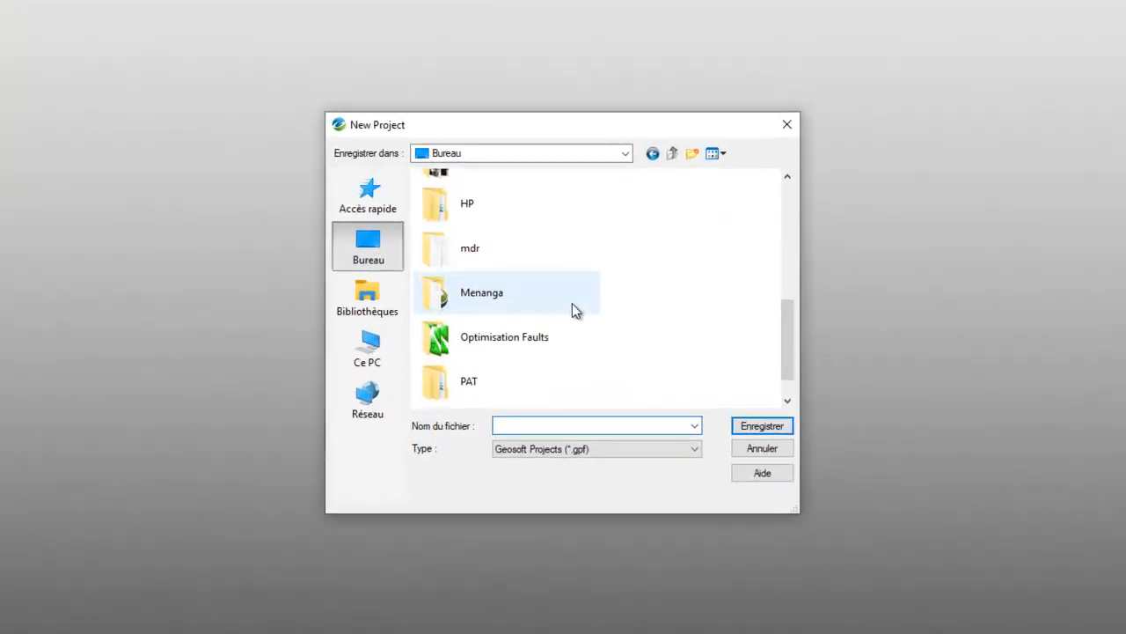
scroll(573, 310, "down", 1)
scroll(576, 302, "up", 3)
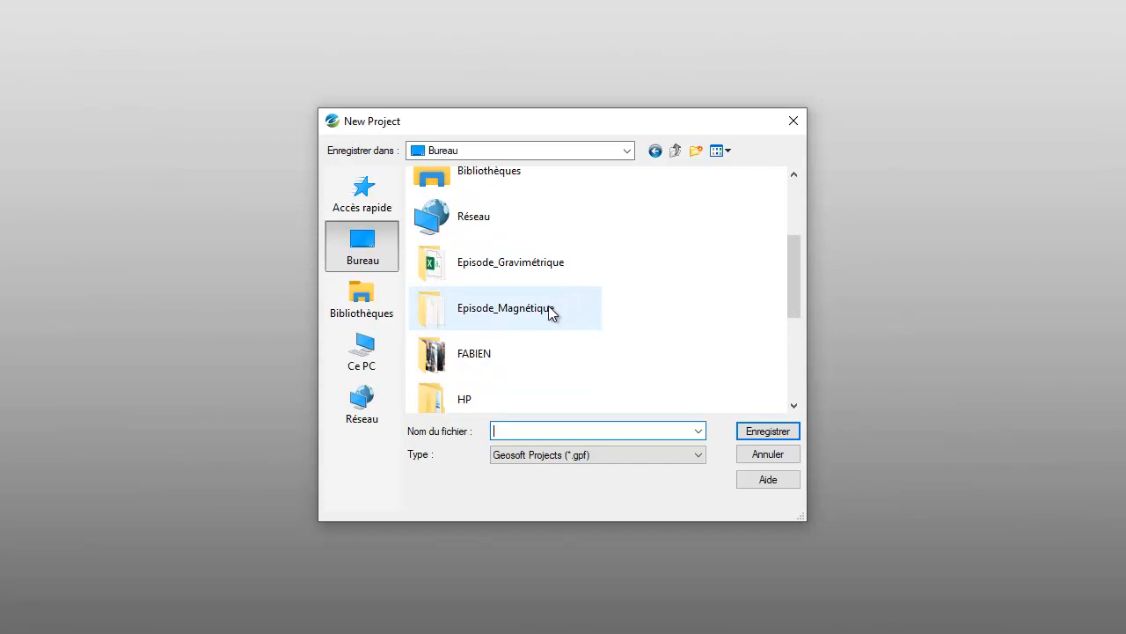
left_click(518, 267)
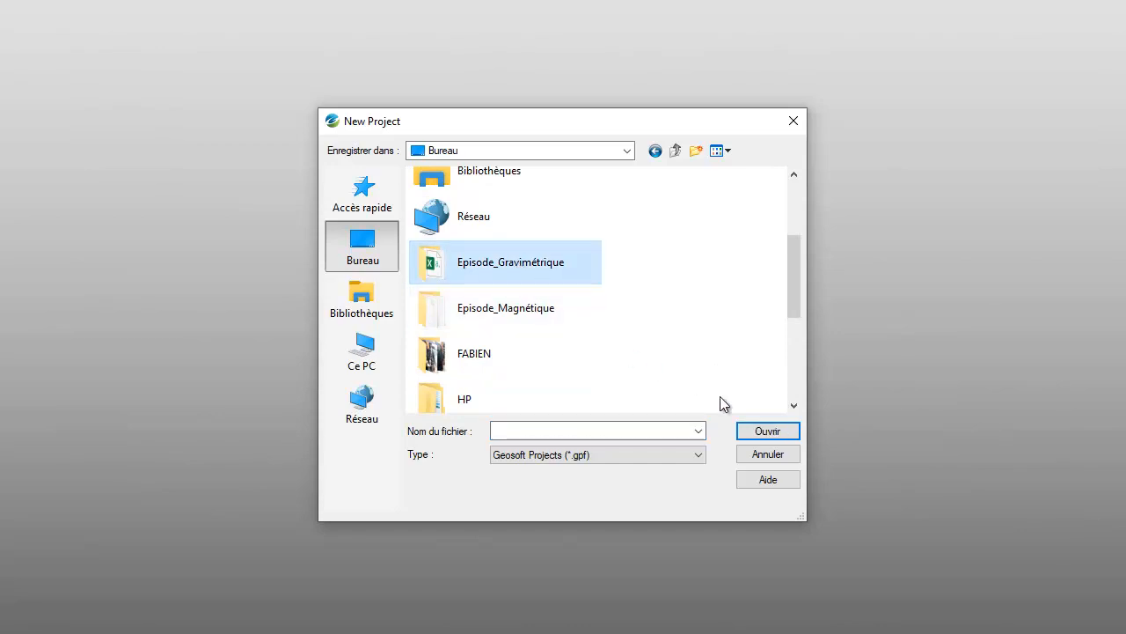
left_click(768, 433)
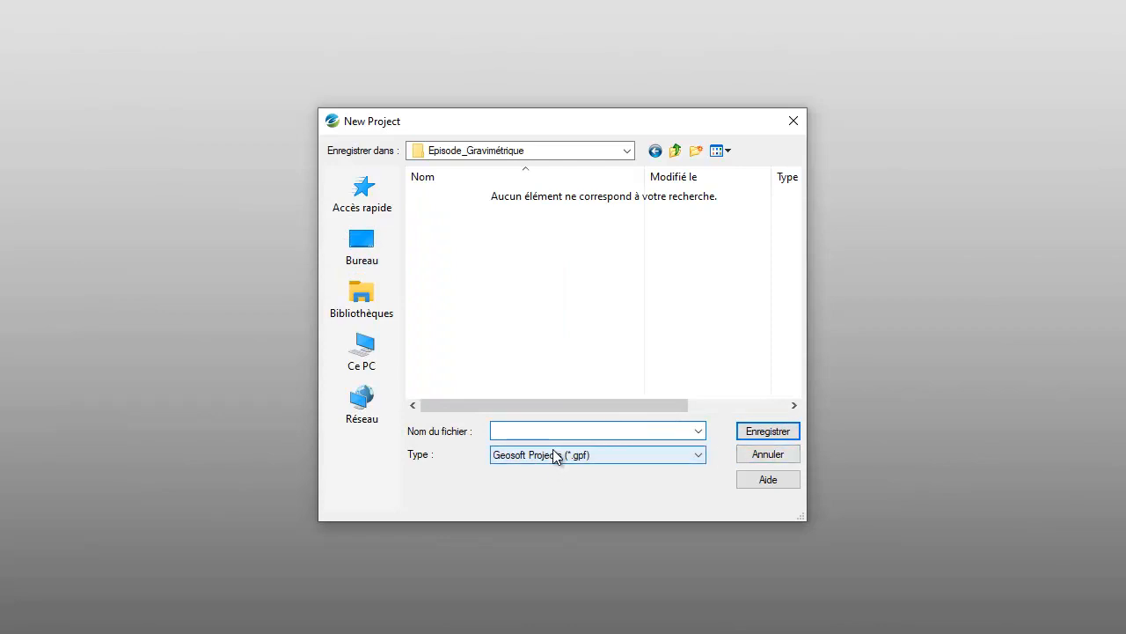
Name the new project Episode_Gravimétrique and save it as a Geosoft project
type("Episode_gravimétrique")
left_click_drag(532, 431, 537, 431)
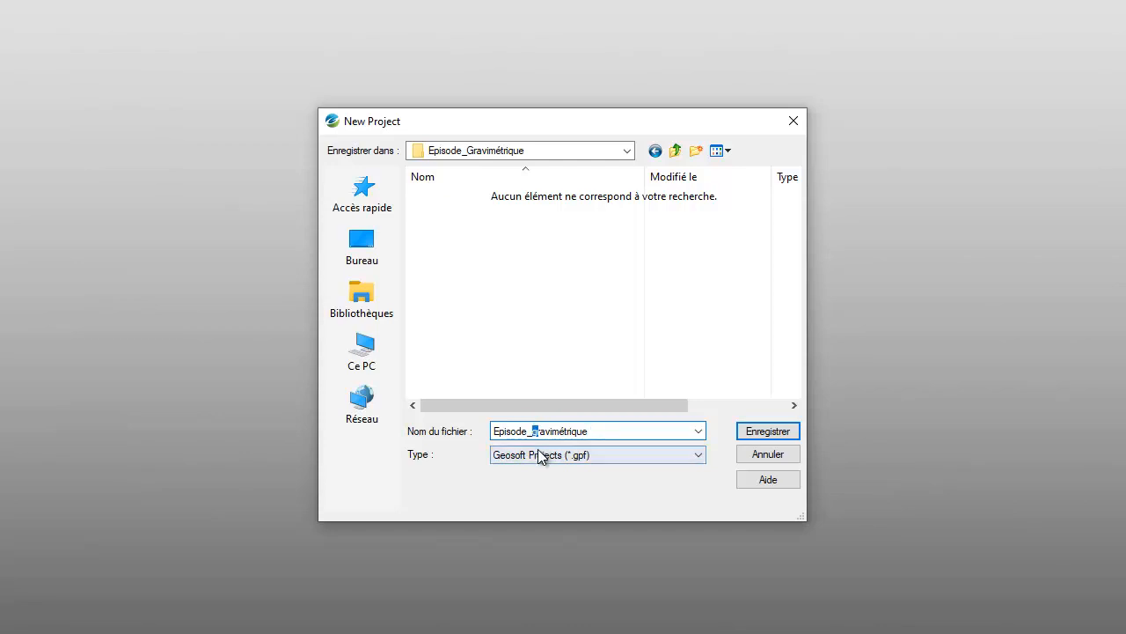
type("G")
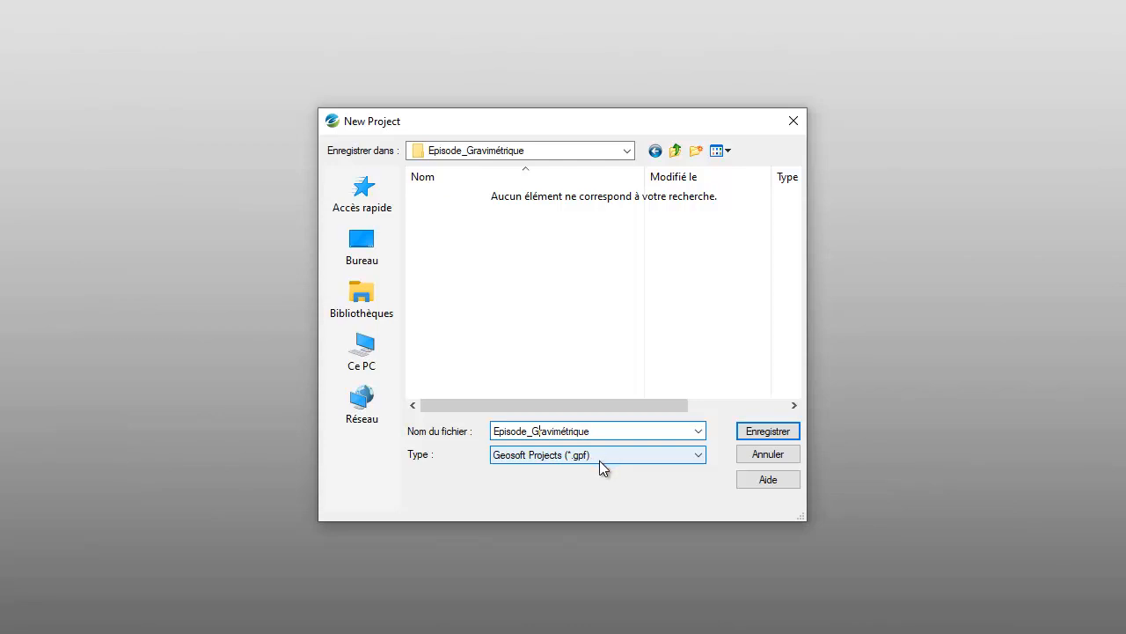
left_click(767, 430)
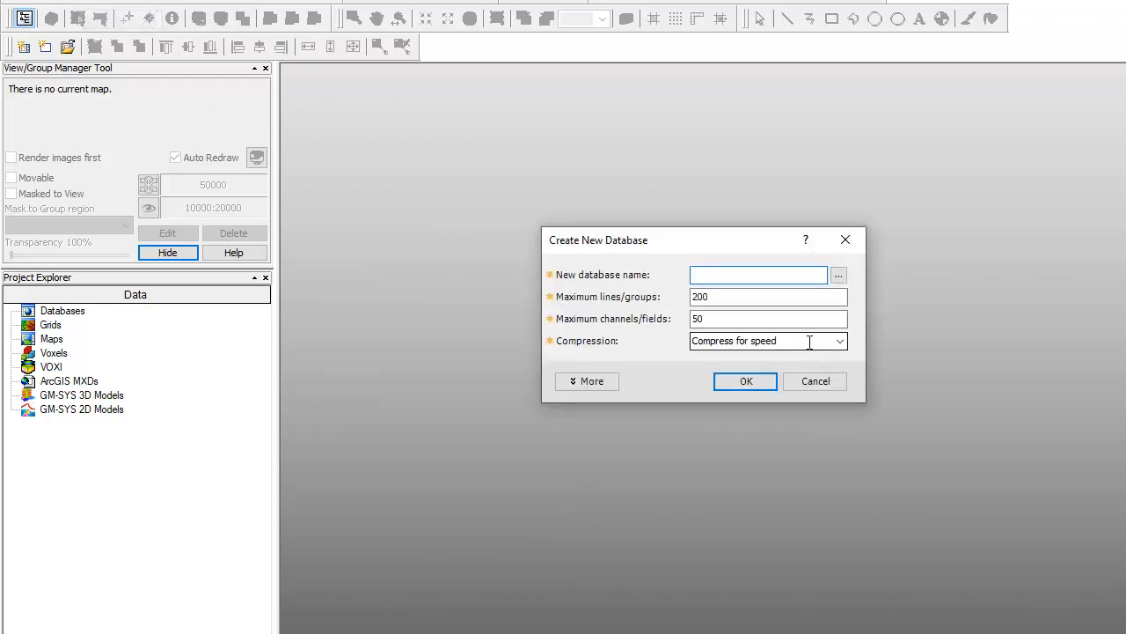
Create a new database named Data_Gravity with the default size and compression settings, and maximize its window
type("Data_Gravity")
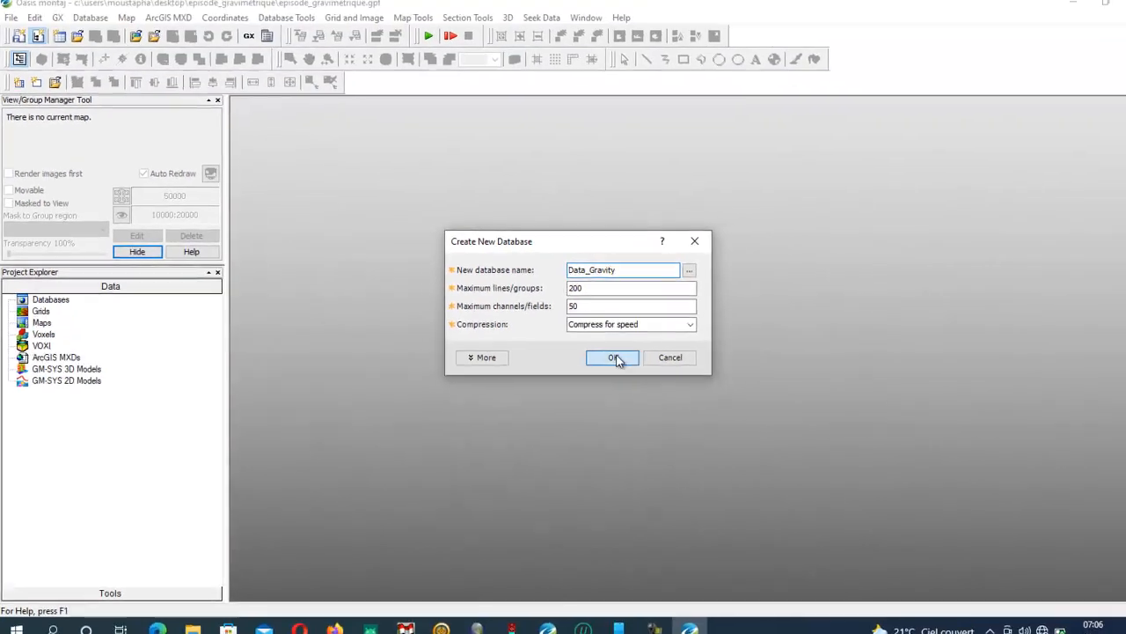
left_click(746, 381)
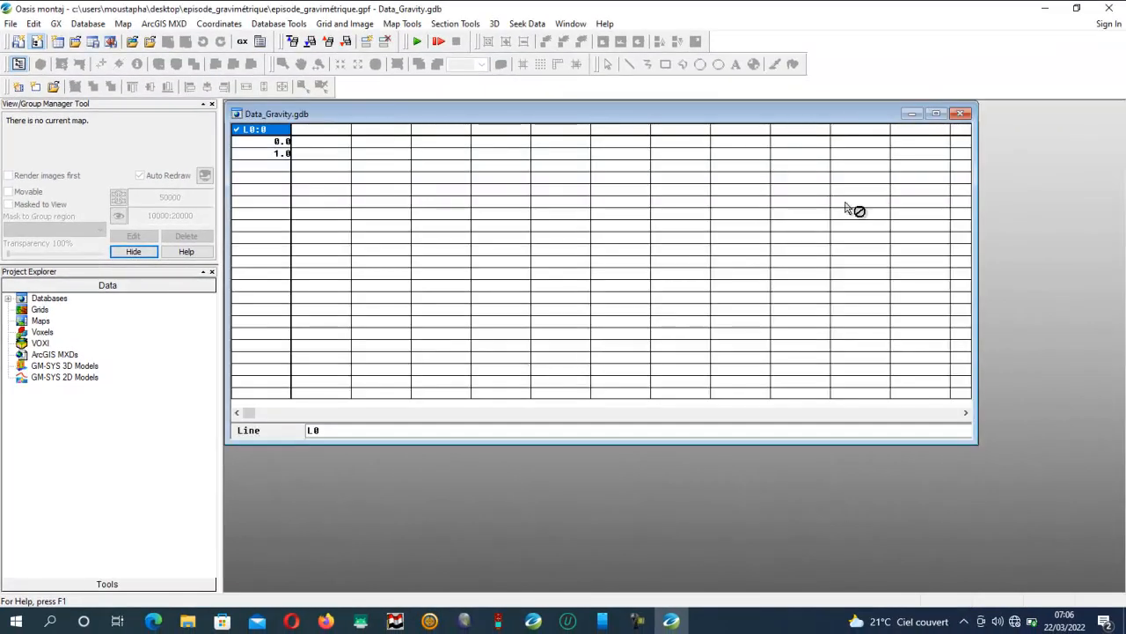
left_click(937, 114)
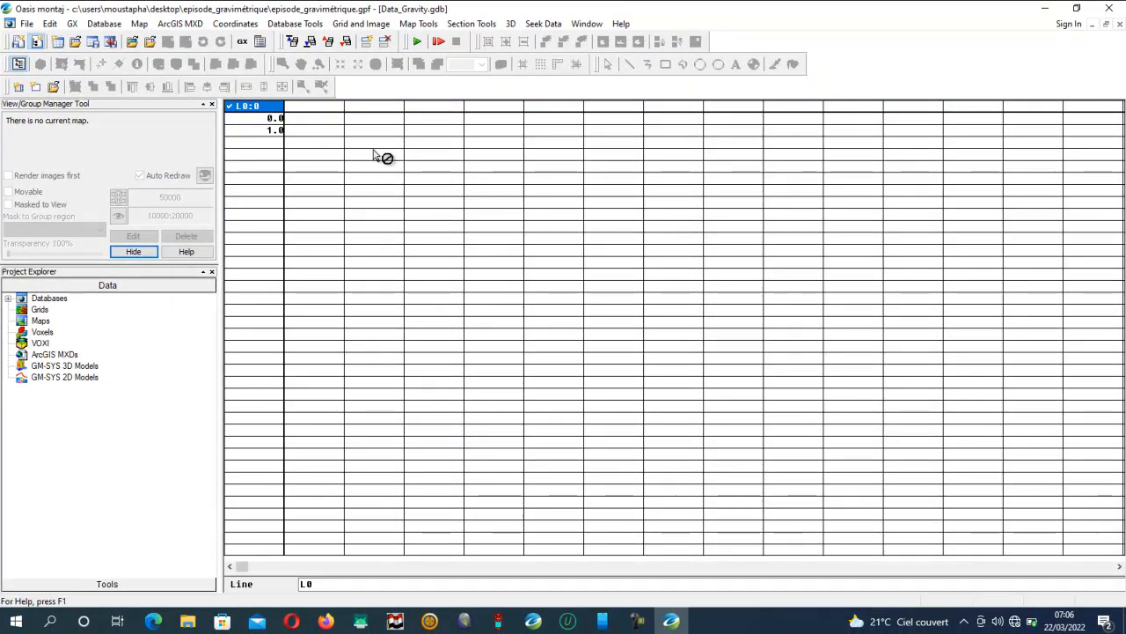
Start an ASCII data import into the database using the wizard with the file data_zone_grande.csv
left_click(105, 25)
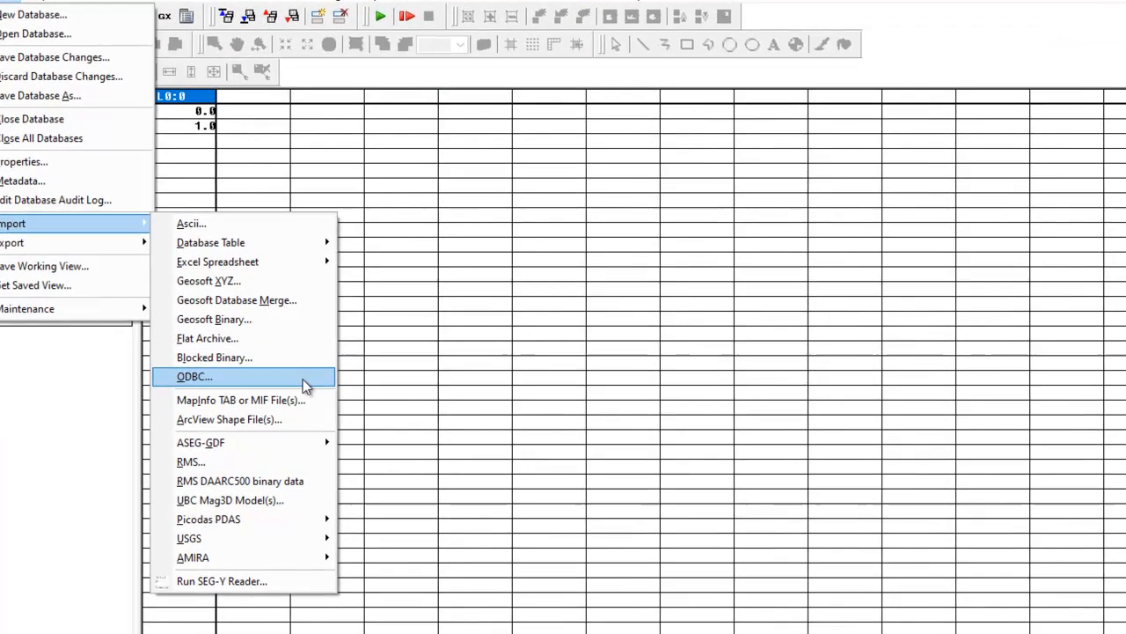
left_click(244, 225)
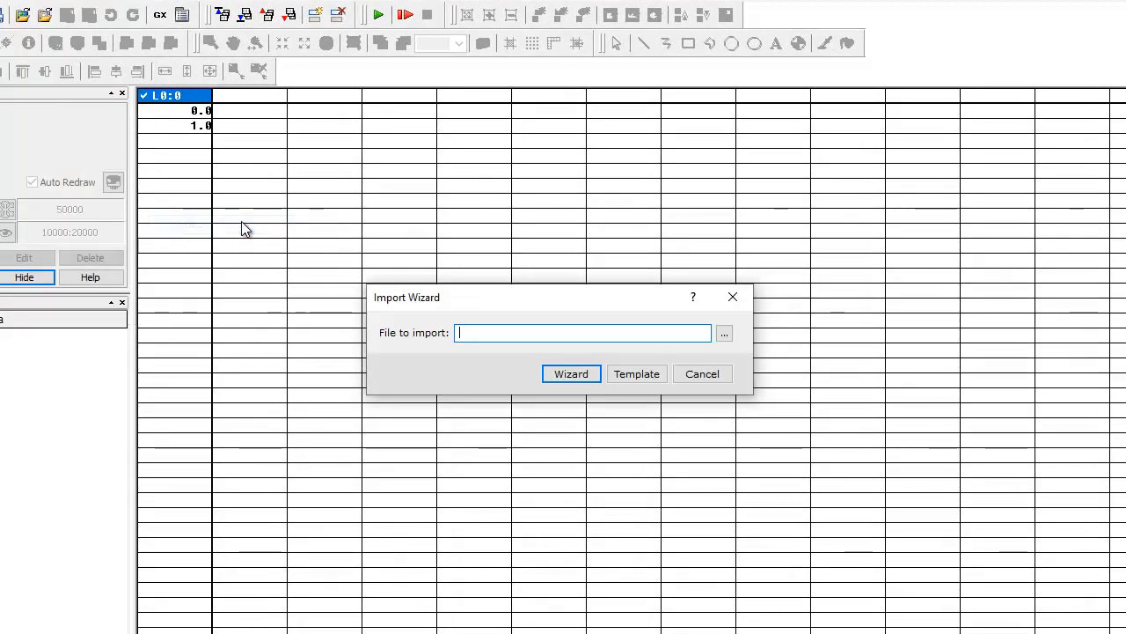
left_click(724, 334)
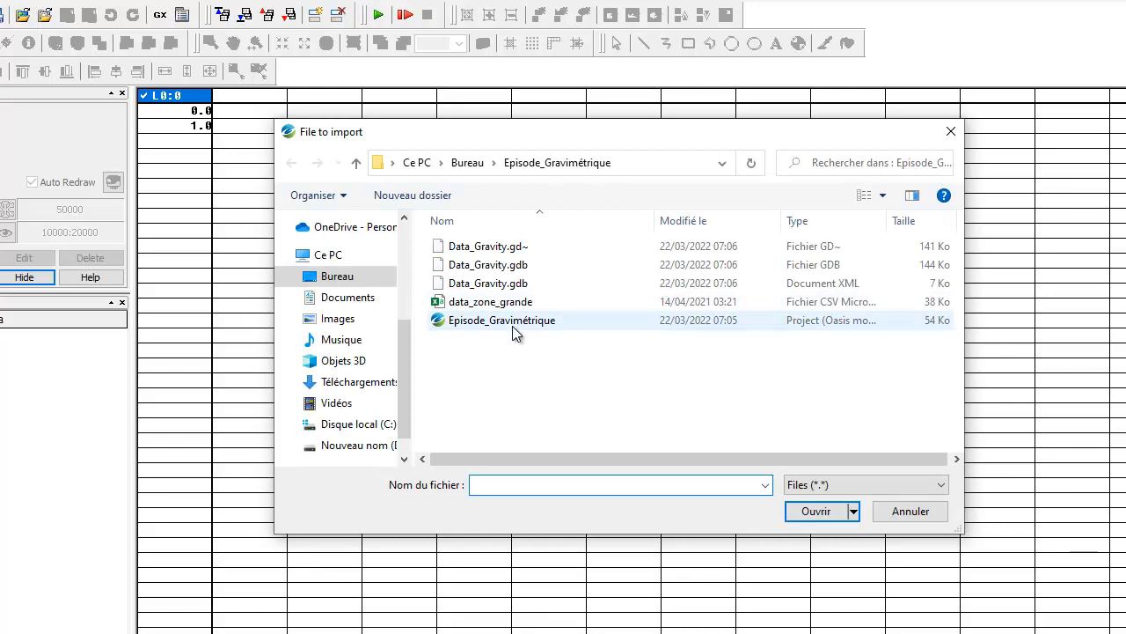
left_click(515, 304)
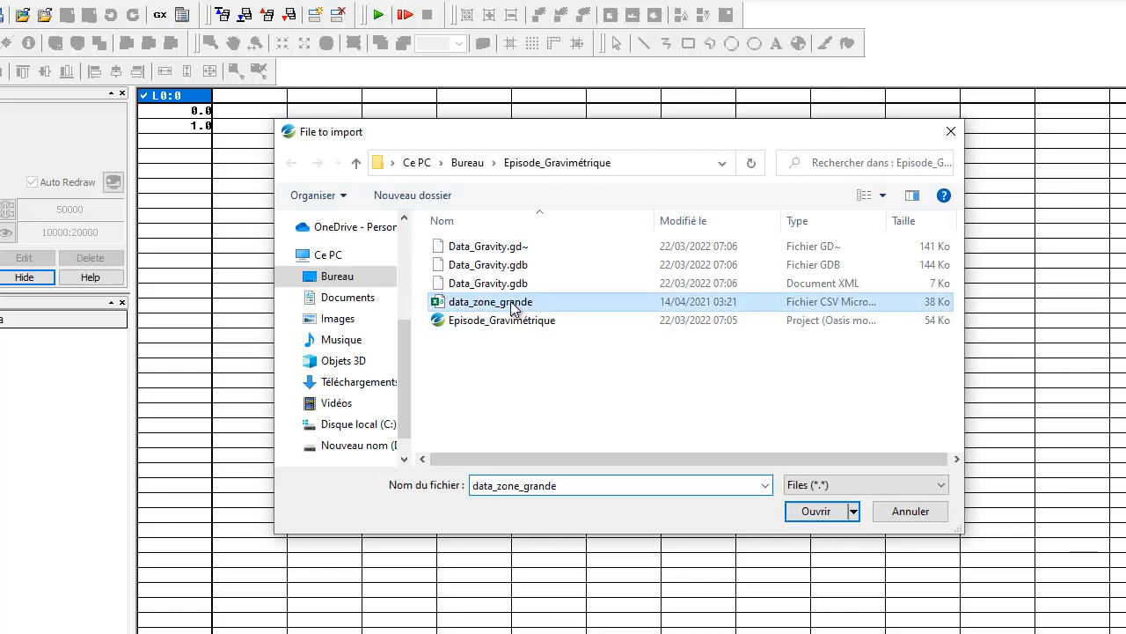
left_click(816, 512)
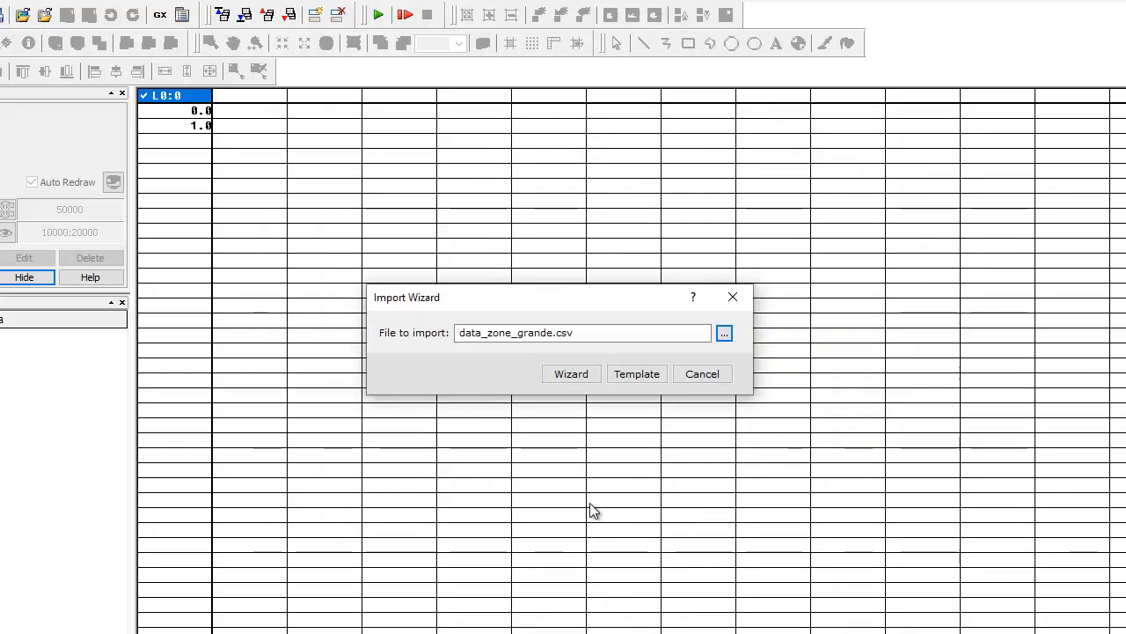
left_click(571, 375)
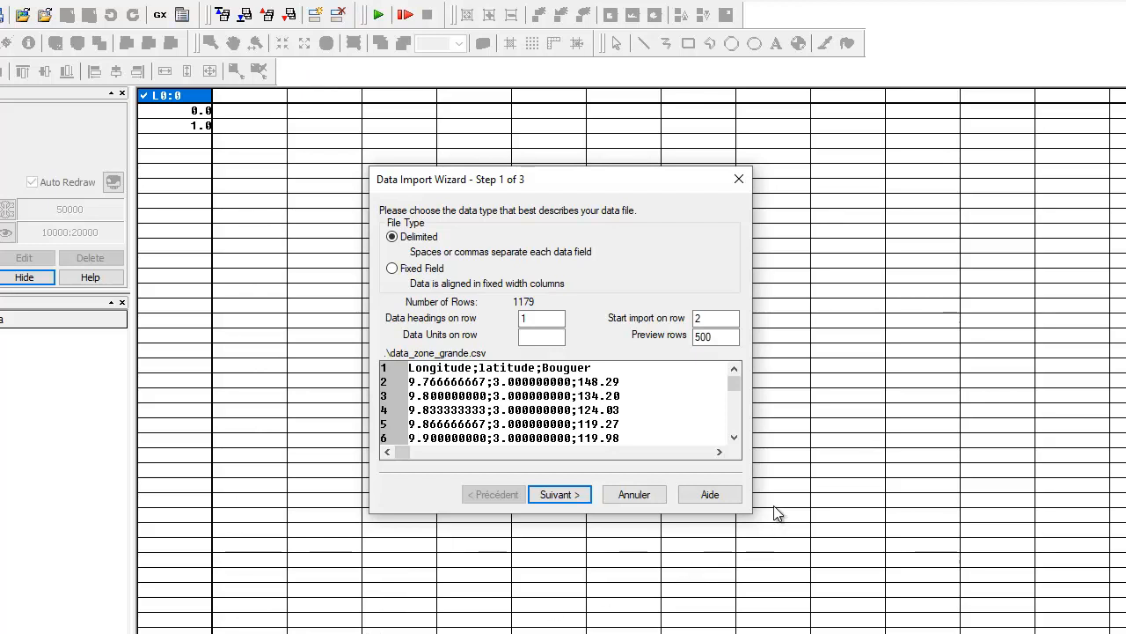
Keep the delimited file type and set the column delimiter to Other with a semicolon as the soft delimiter
left_click(557, 491)
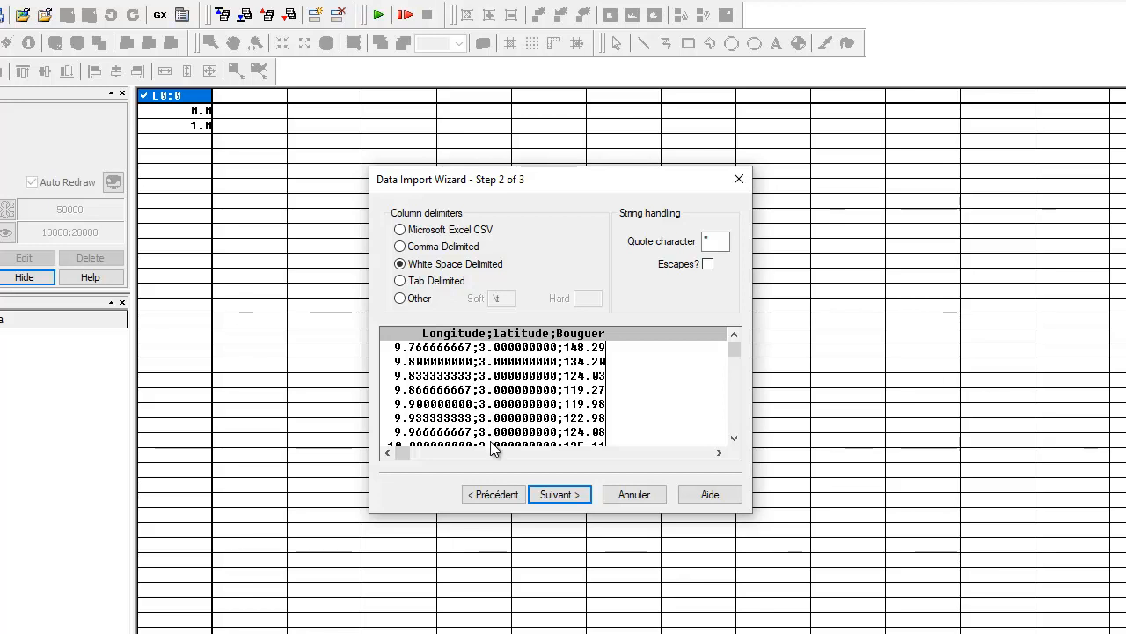
left_click(422, 300)
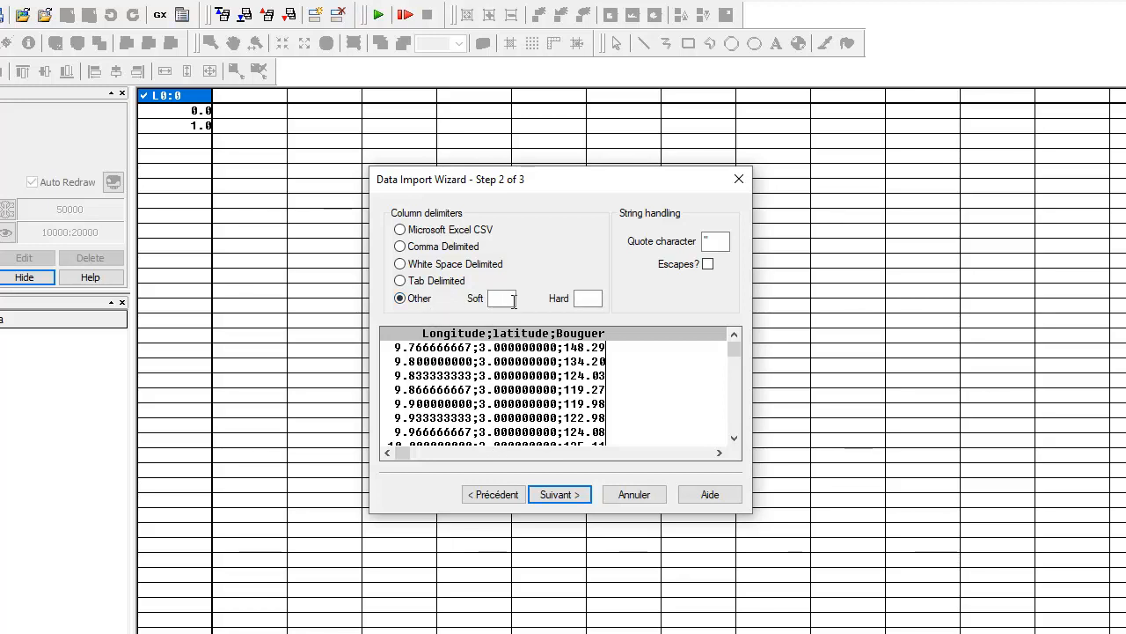
double_click(502, 297)
key("BackSpace")
type(";")
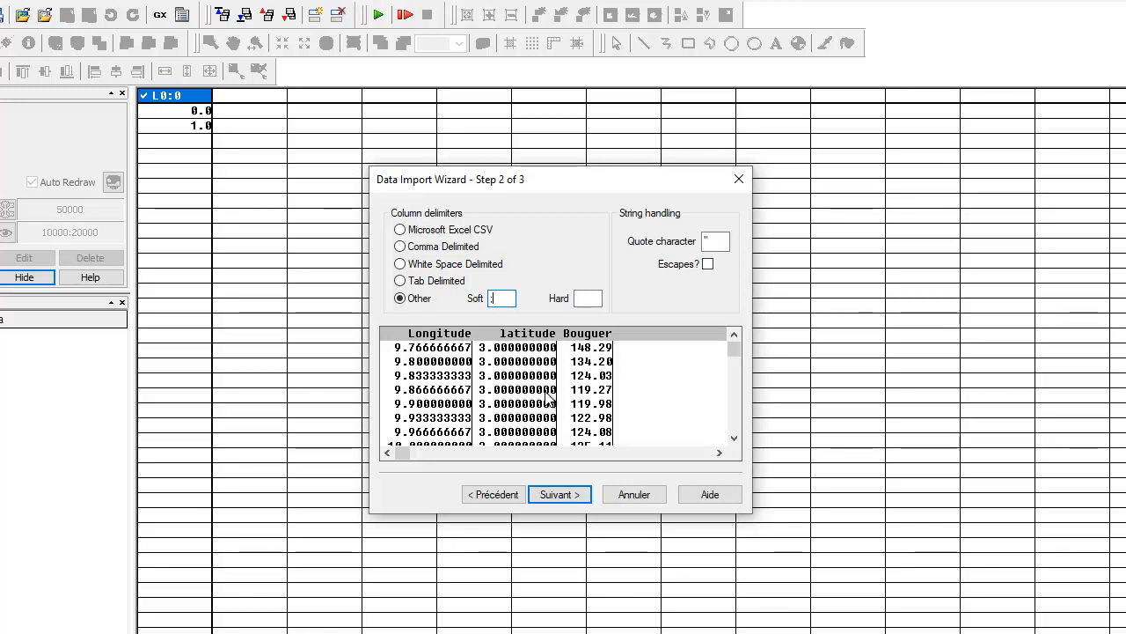
left_click(559, 494)
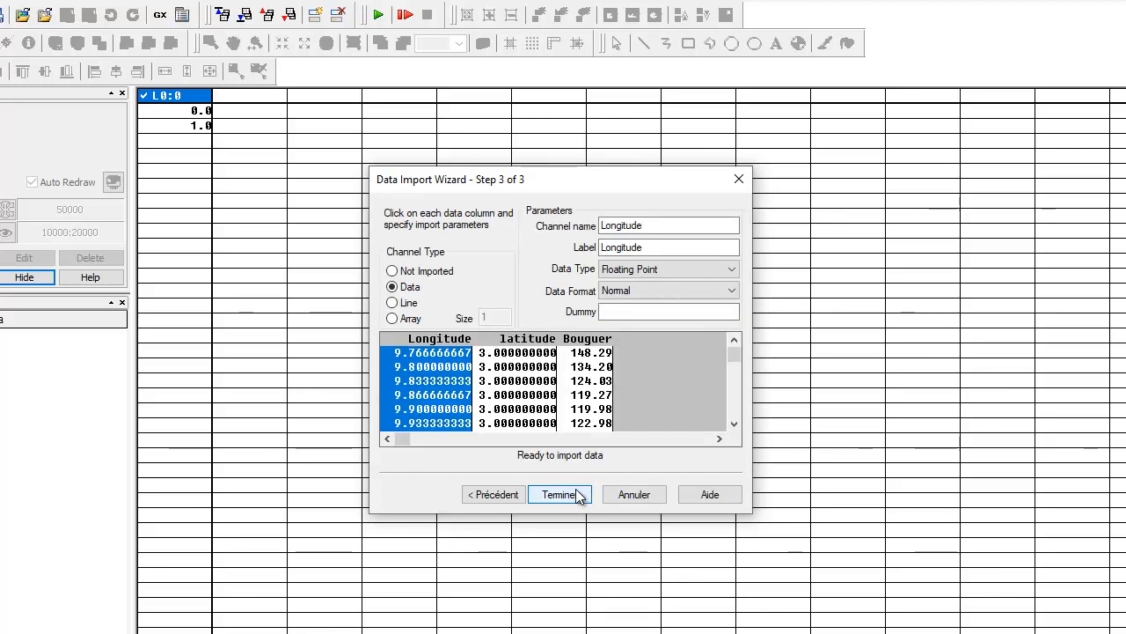
Finish the import into the current database without saving the import template
left_click(559, 494)
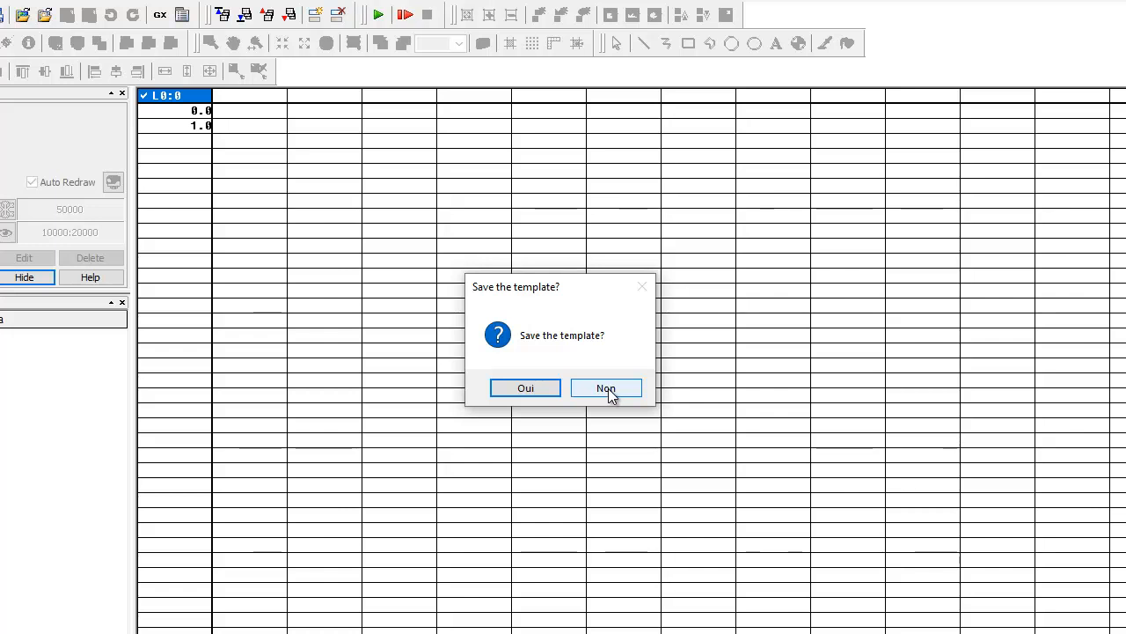
left_click(608, 389)
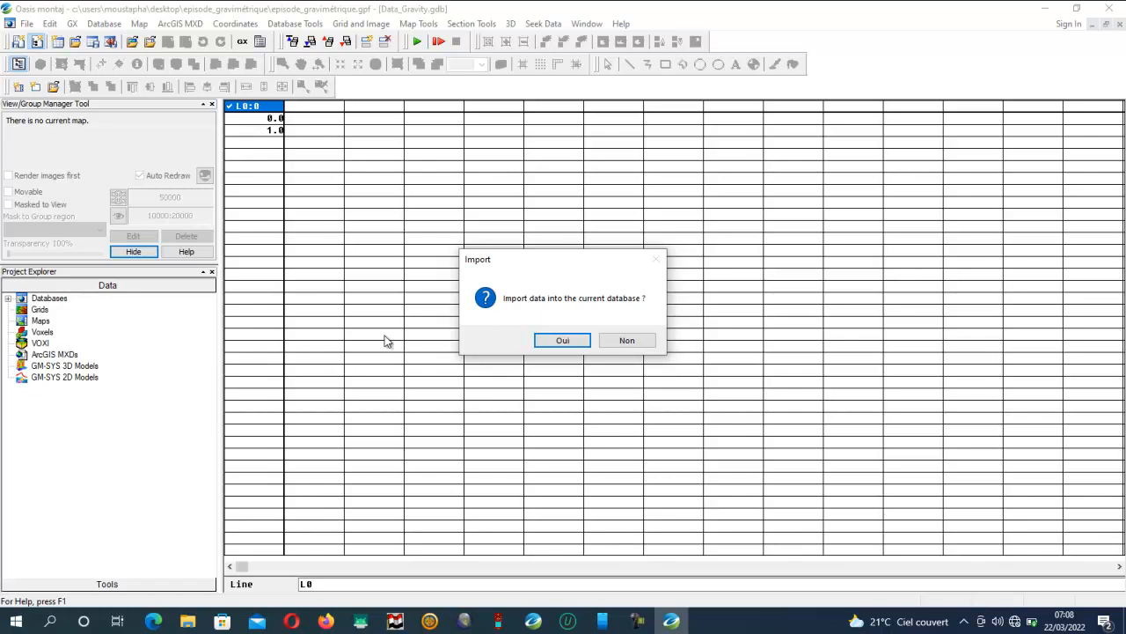
left_click(557, 343)
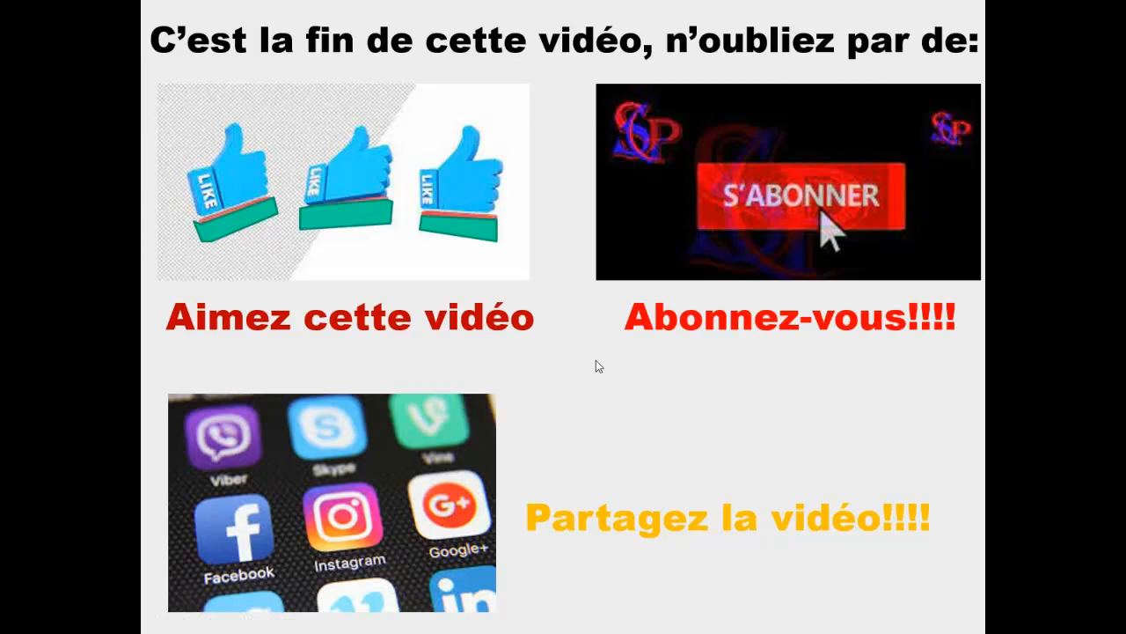
key("Right")
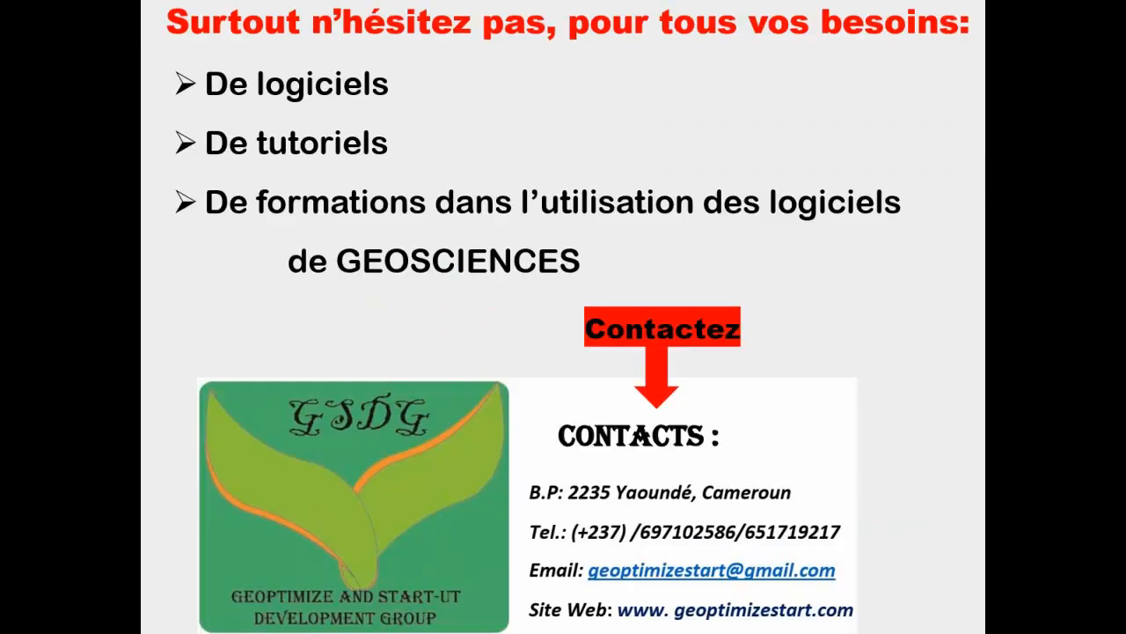